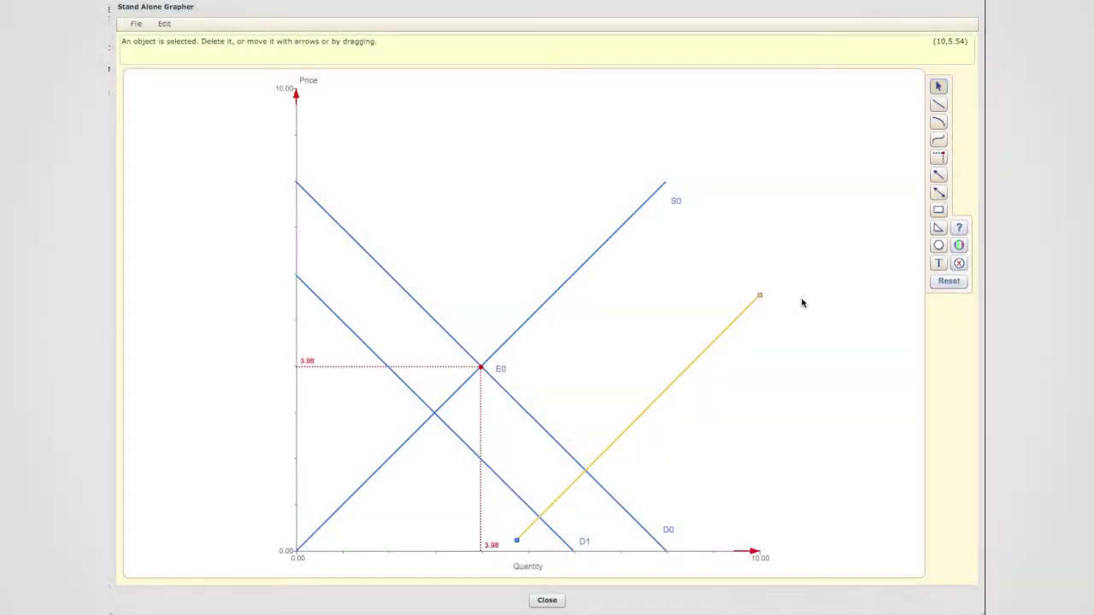
Drag the yellow supply line's ends so it parallels S0 and crosses D1 at quantity 3.98.
left_click_drag(759, 295, 719, 233)
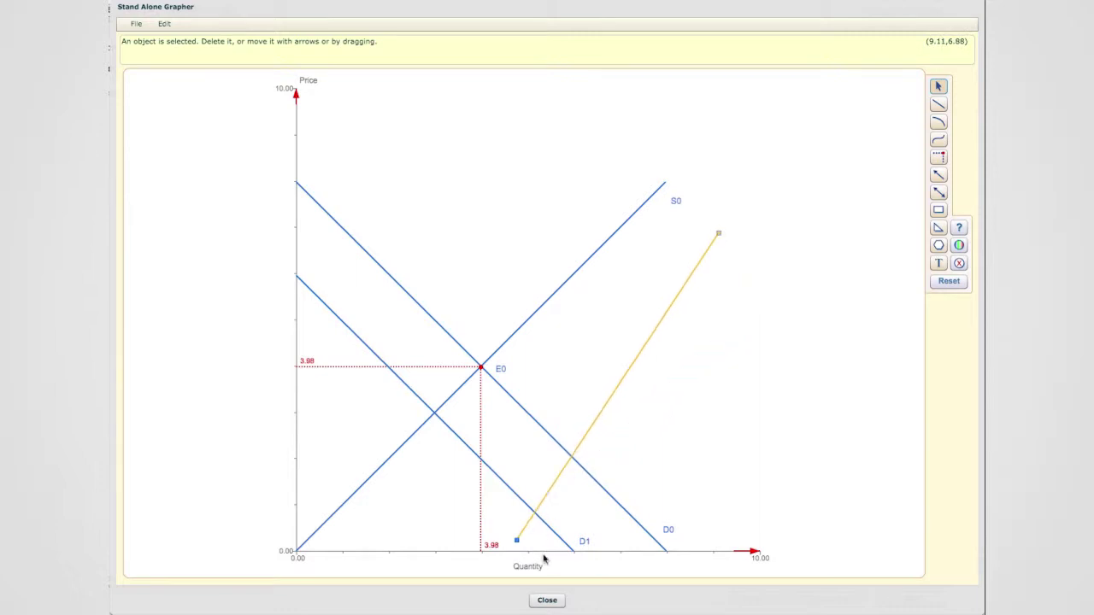
left_click_drag(517, 541, 385, 556)
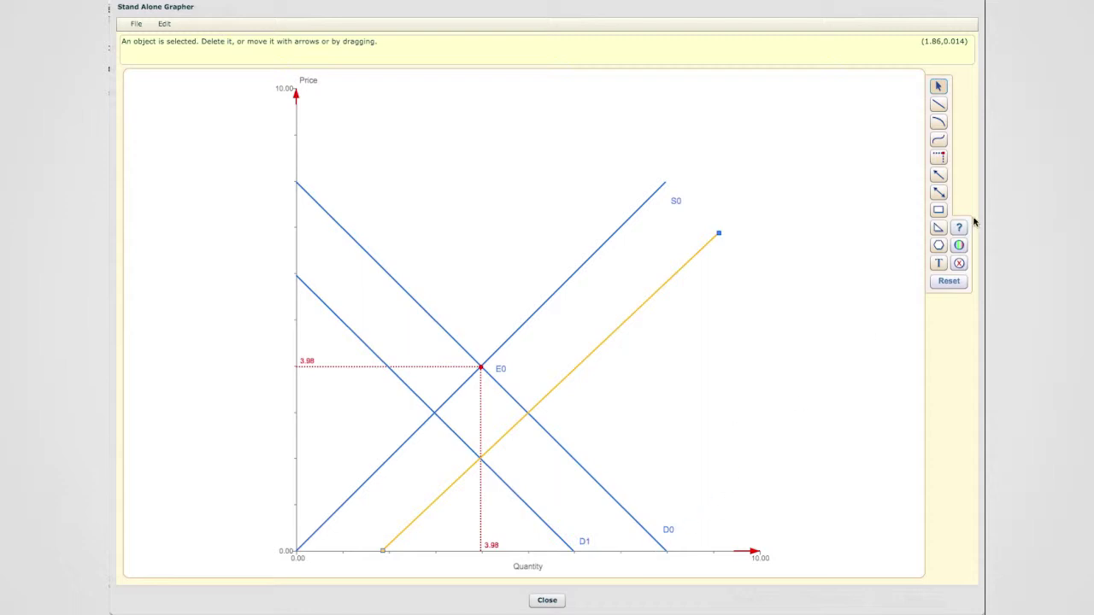
left_click(939, 264)
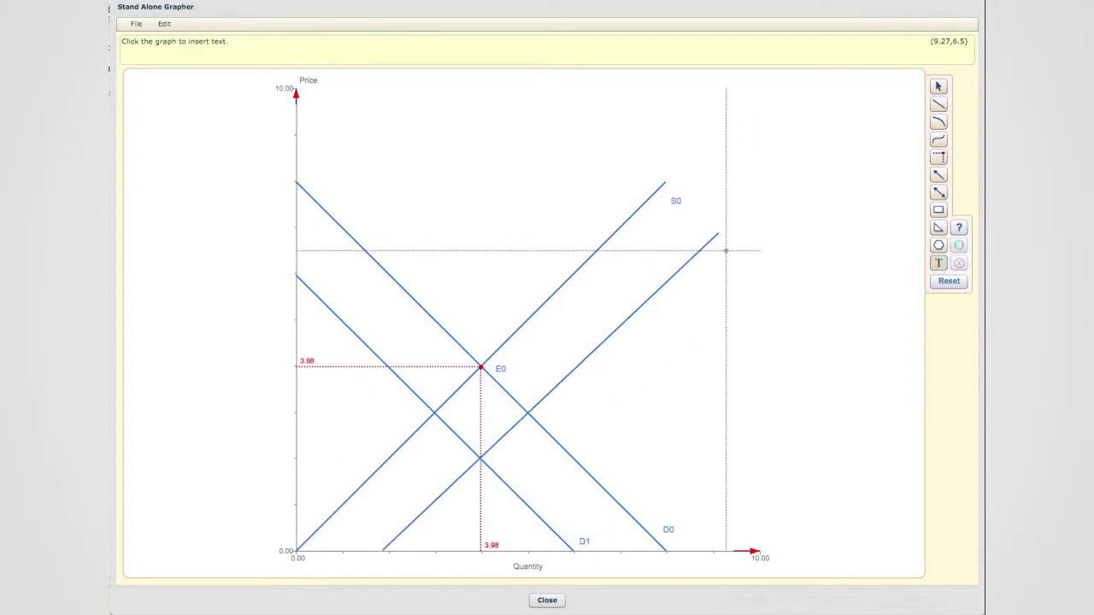
Add the text label 'S1' at the top of the shifted supply line.
left_click(725, 251)
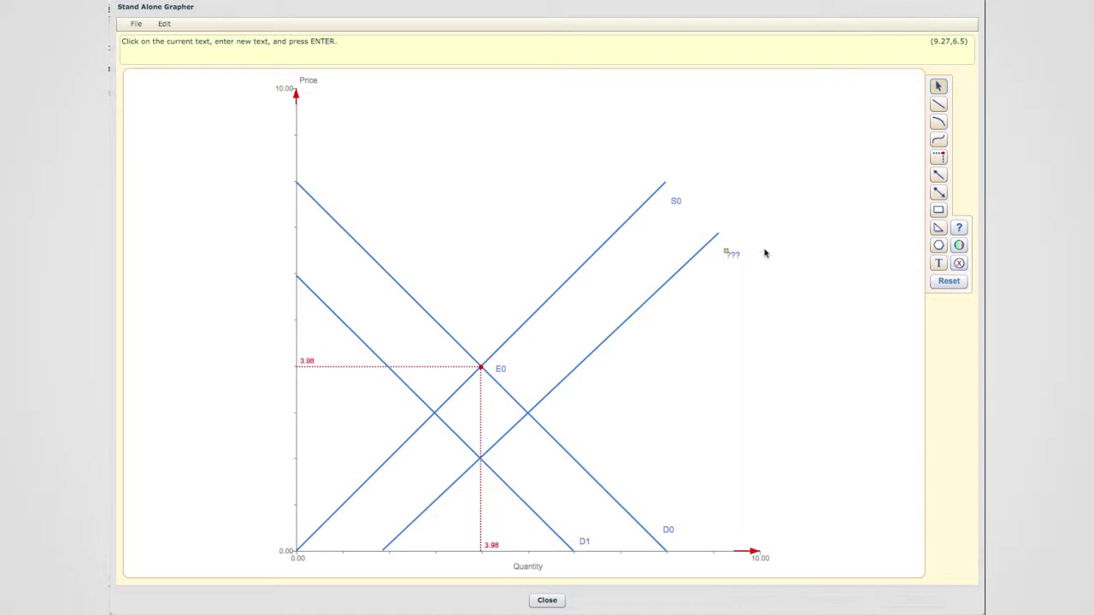
left_click(730, 256)
type("S1")
Plot a point where S1 crosses D1 (price 2.02, quantity 3.98) and label it 'E1'.
left_click(945, 160)
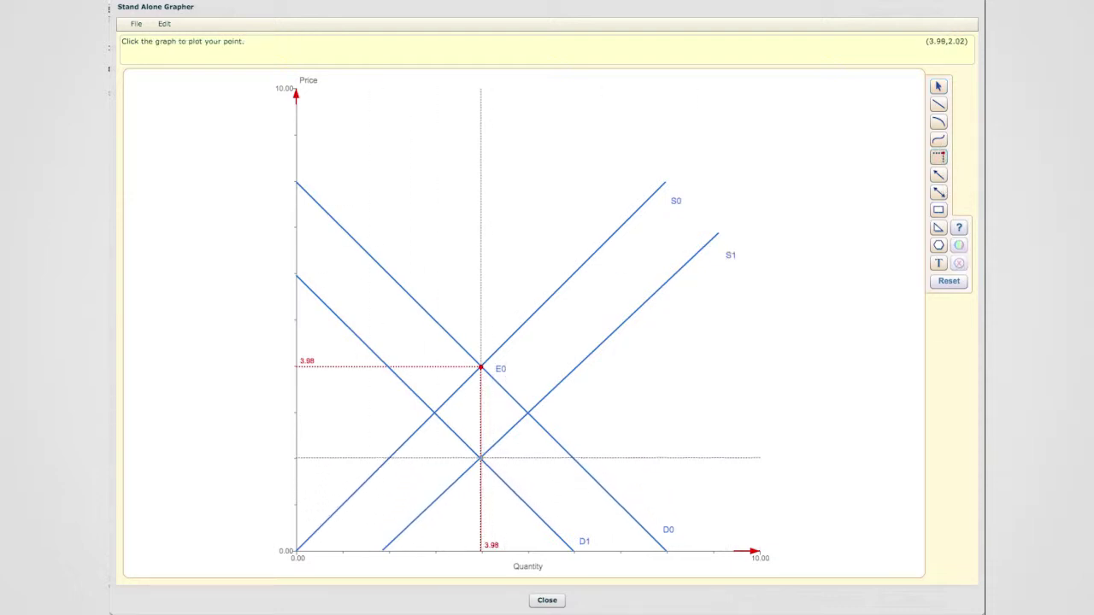
left_click(481, 457)
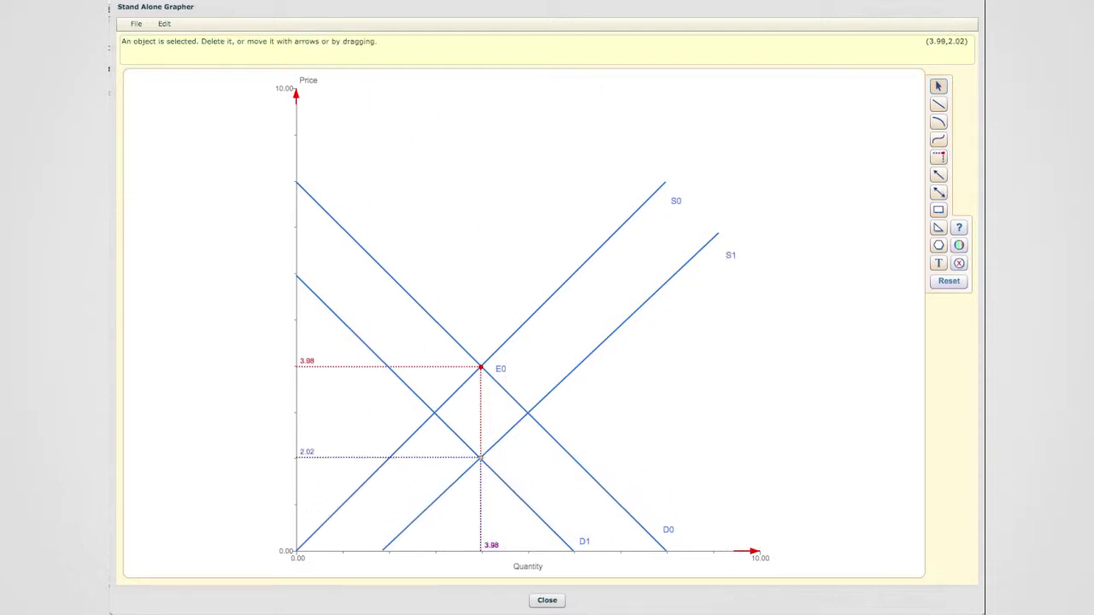
left_click(938, 263)
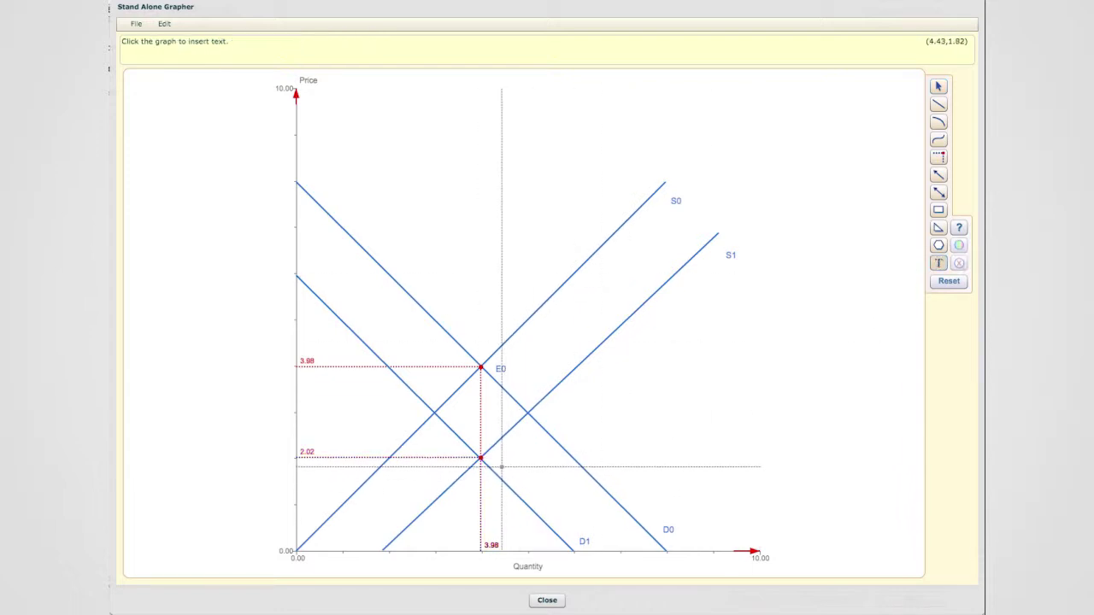
right_click(505, 467)
left_click(502, 465)
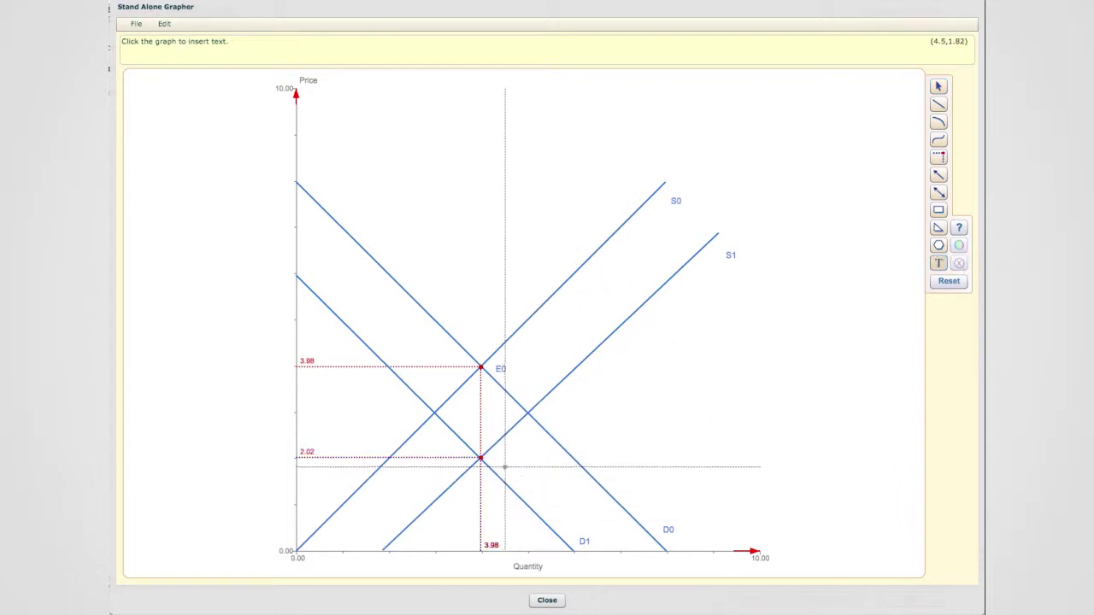
left_click(505, 467)
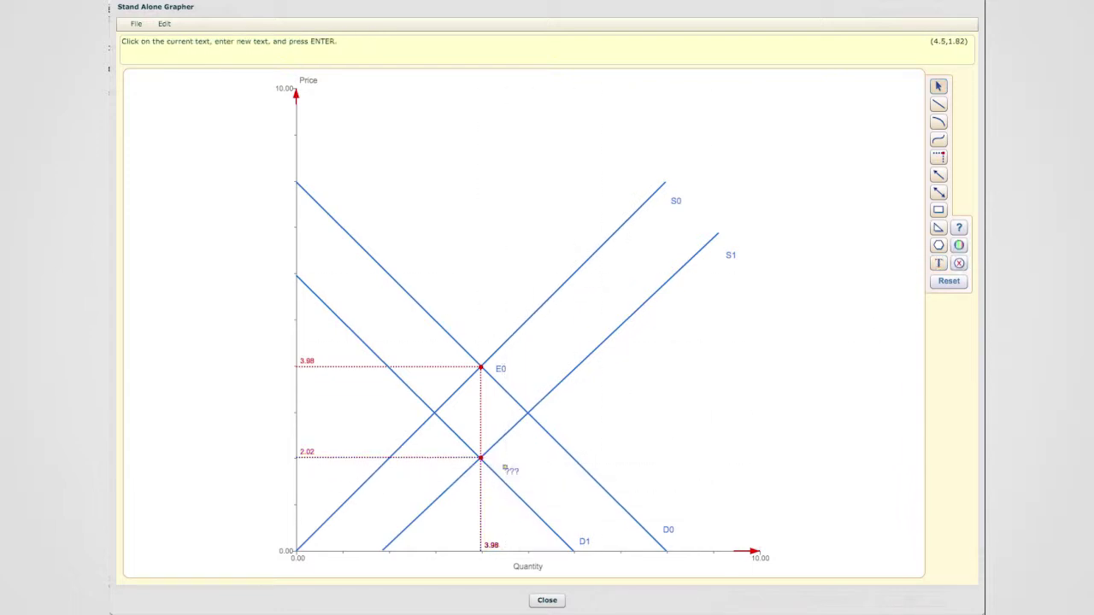
left_click(508, 471)
type("E1")
key("Return")
Add the label 'Eq. Q0 = Eq. Q1' below the quantity axis, centered under 3.98.
left_click(938, 263)
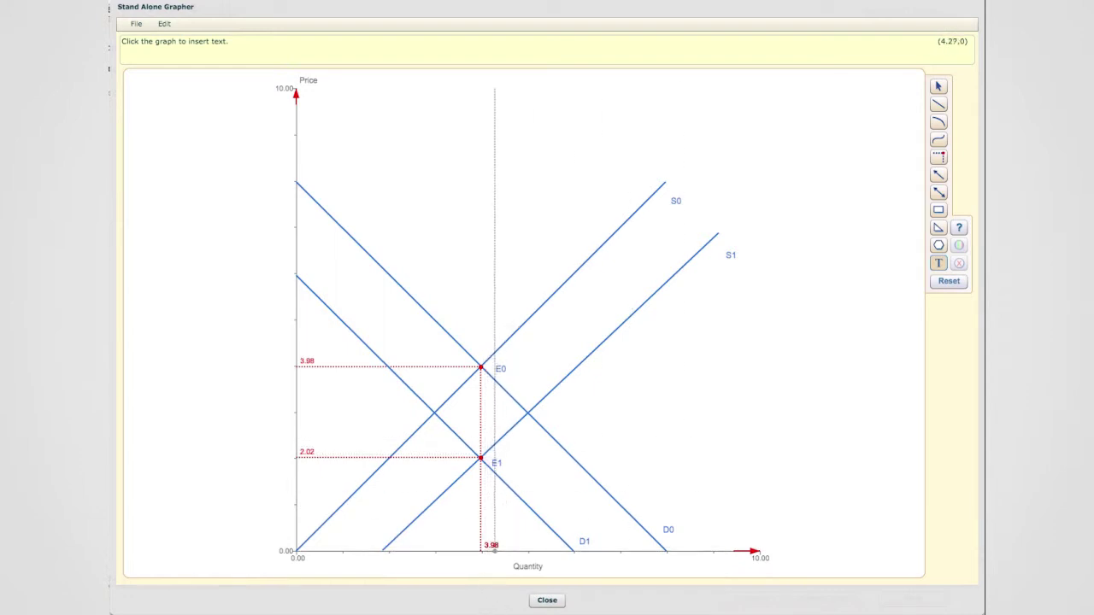
right_click(494, 573)
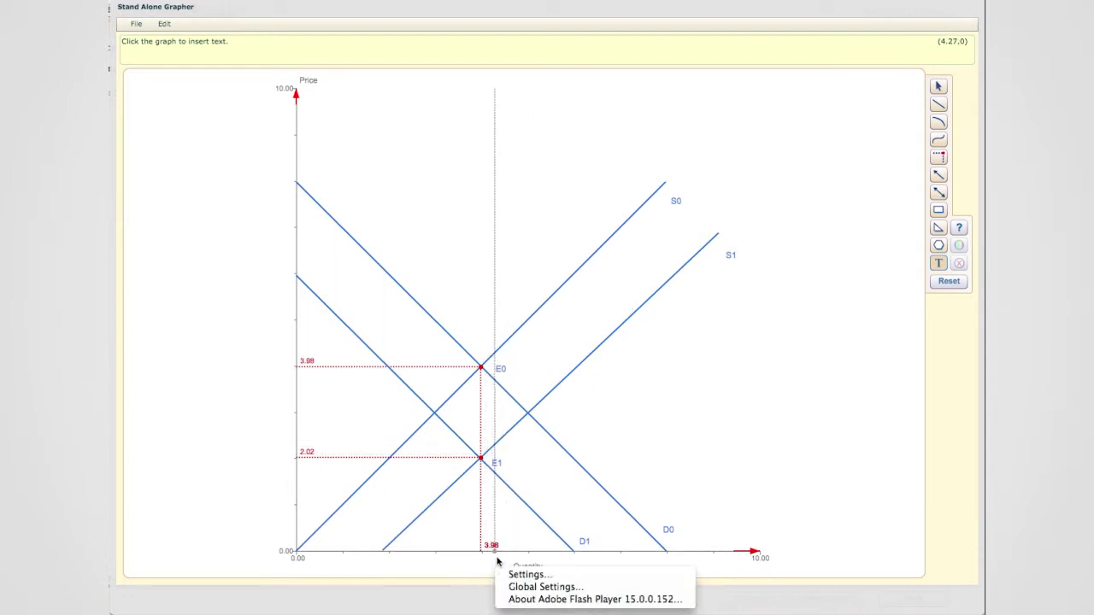
left_click(495, 571)
left_click(496, 554)
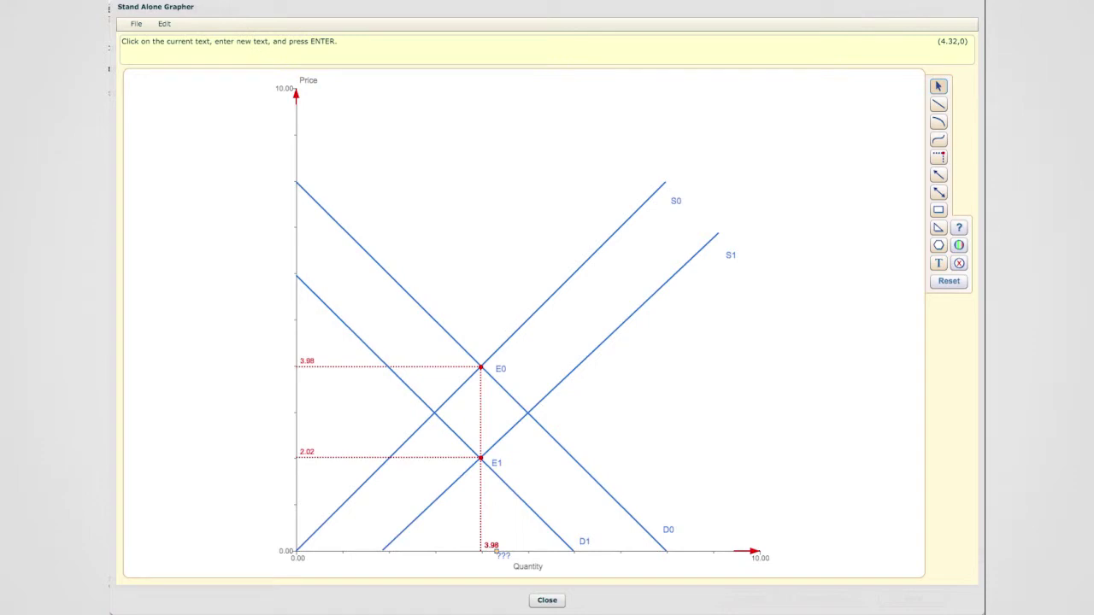
right_click(495, 554)
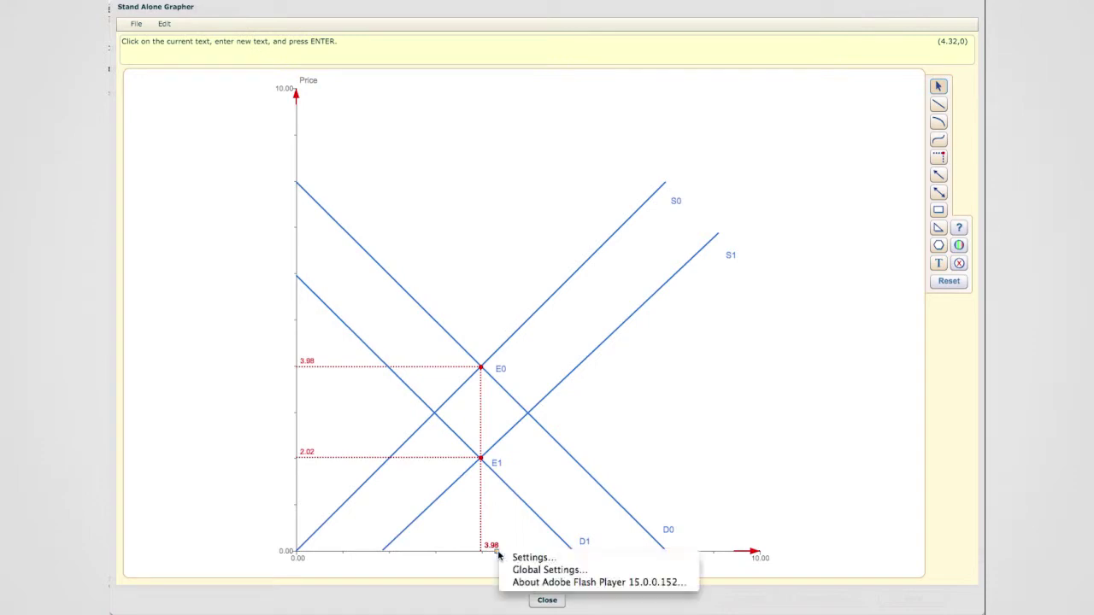
left_click(497, 554)
left_click(502, 557)
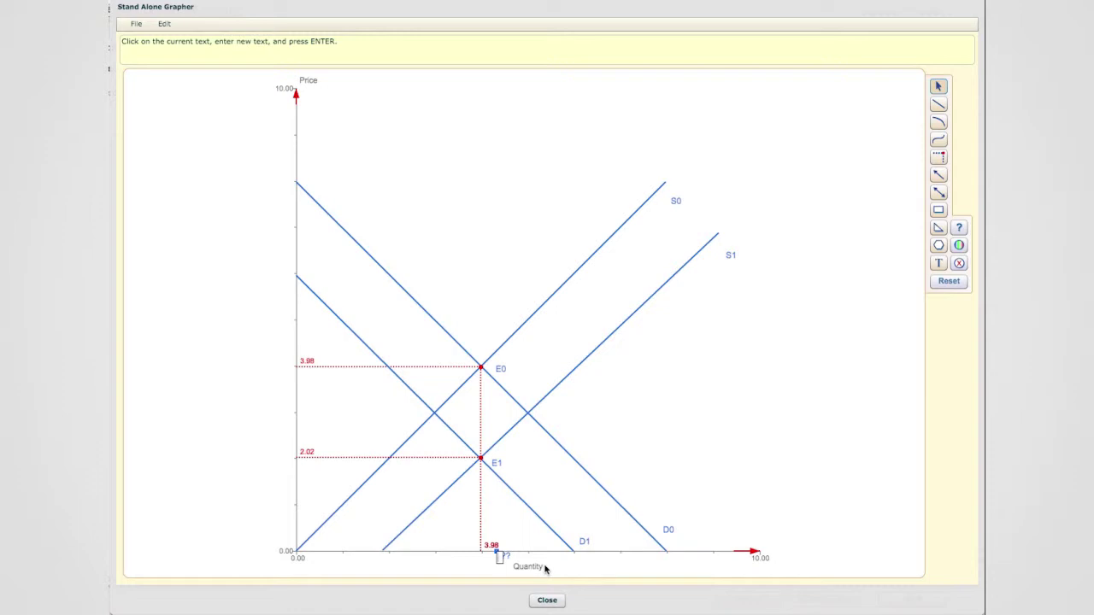
type("Eq")
type(".")
type(" Q")
type("0")
type(" =")
type(" Eo")
type(". ")
type("Q1")
key("Return")
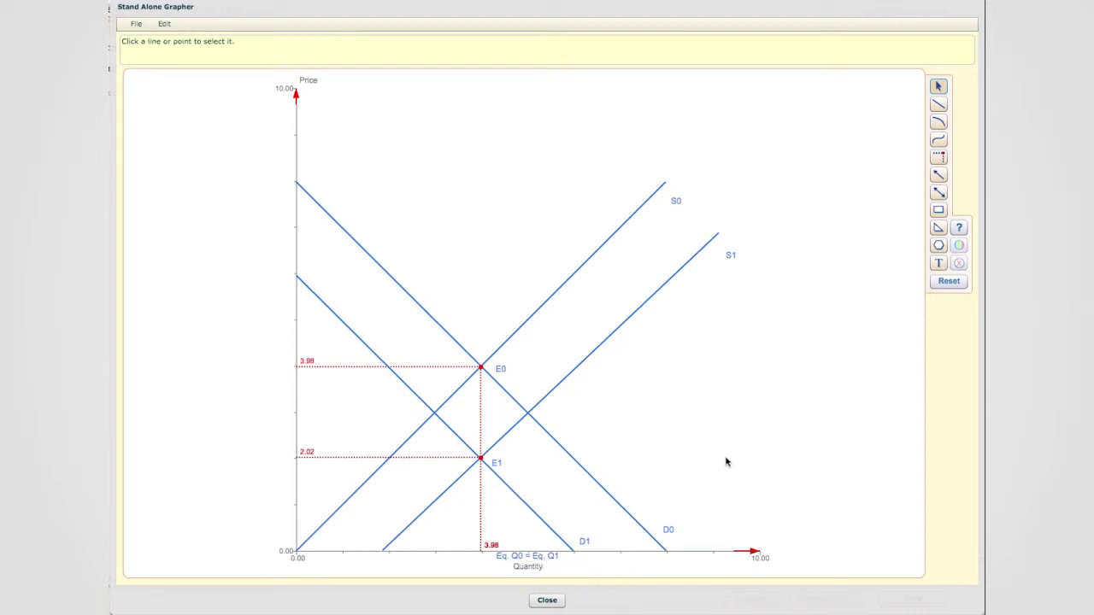
left_click(517, 556)
left_click_drag(517, 556, 473, 556)
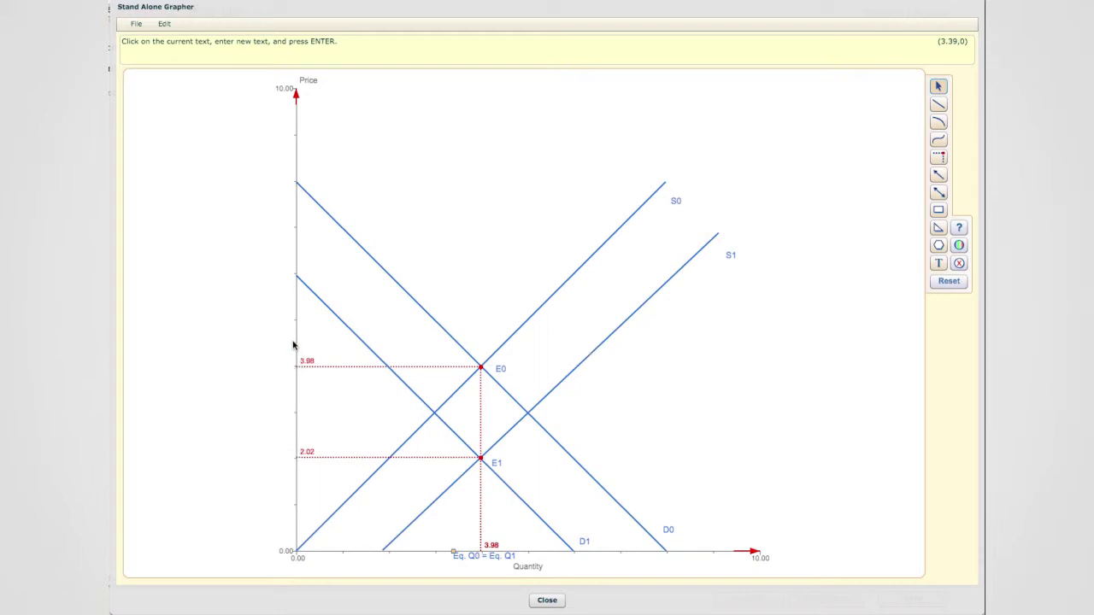
Add an 'Eq. P0' label beside the price axis at 3.98.
left_click(939, 263)
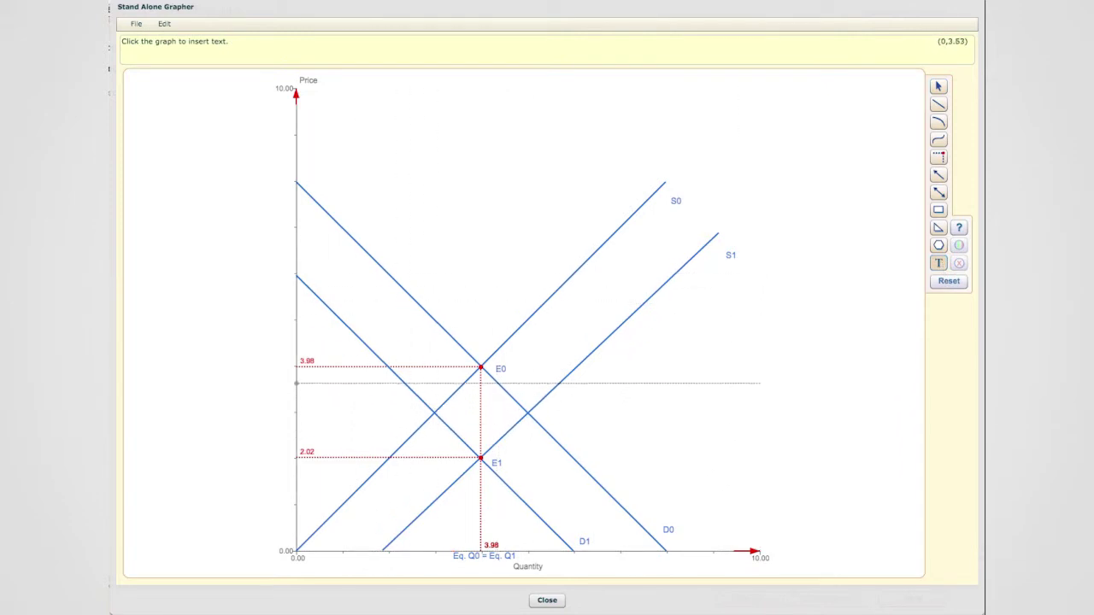
right_click(306, 351)
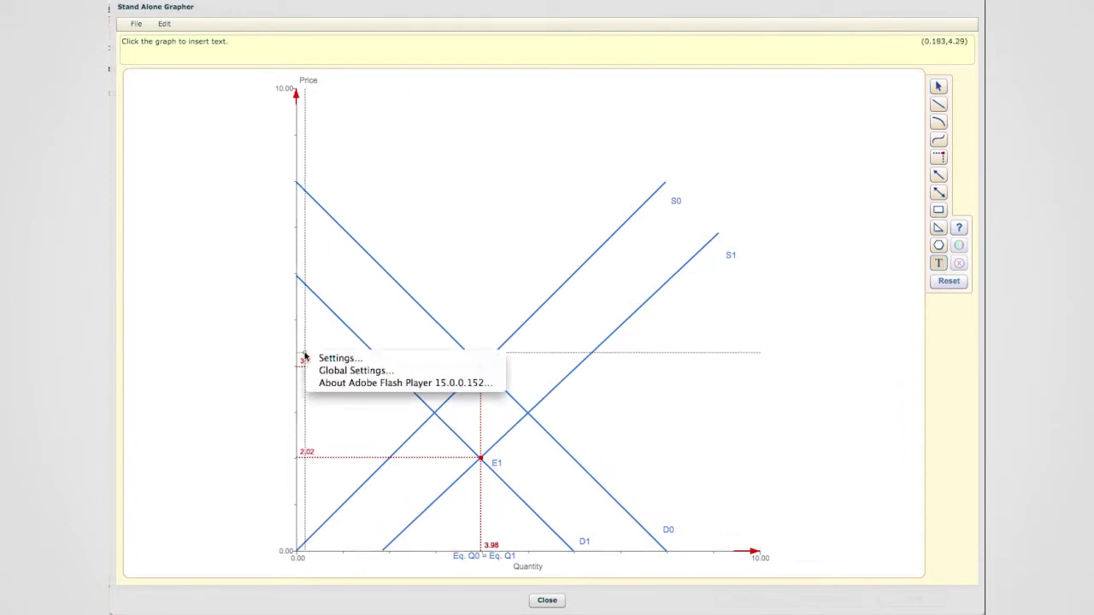
key("Escape")
left_click(306, 354)
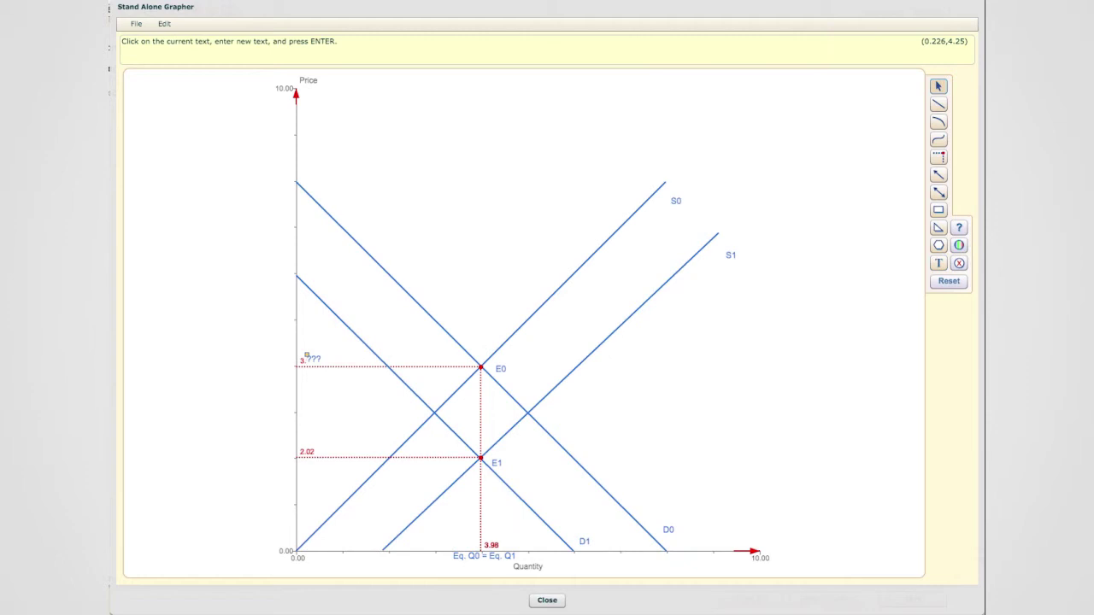
left_click(309, 359)
type("Eq. P1")
key("BackSpace")
type("0")
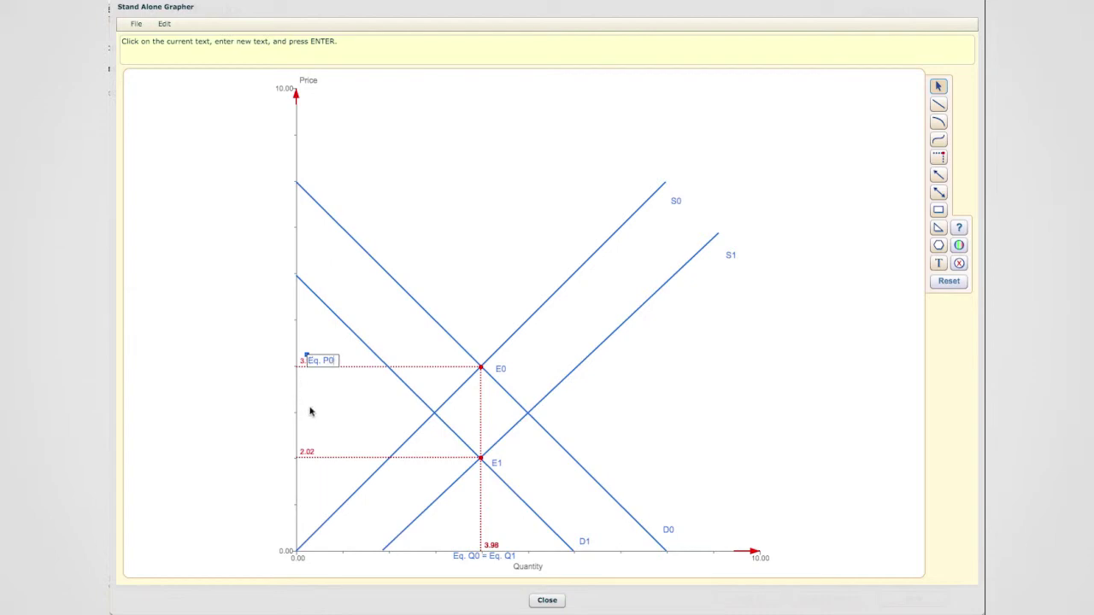
Add an 'Eq. P1' label beside the price axis at 2.02.
left_click(938, 264)
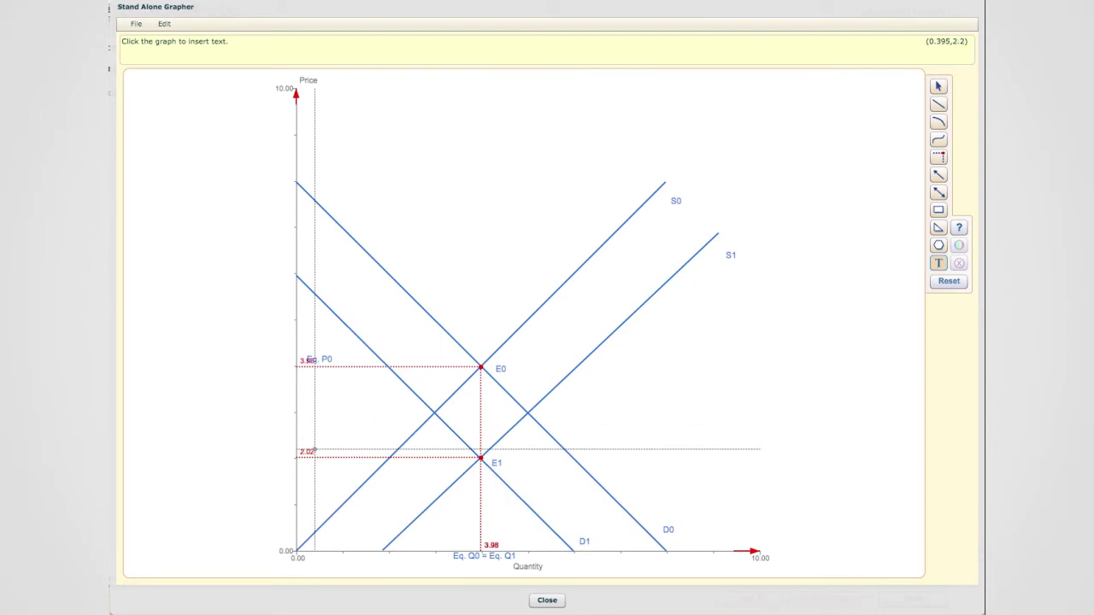
left_click(315, 449)
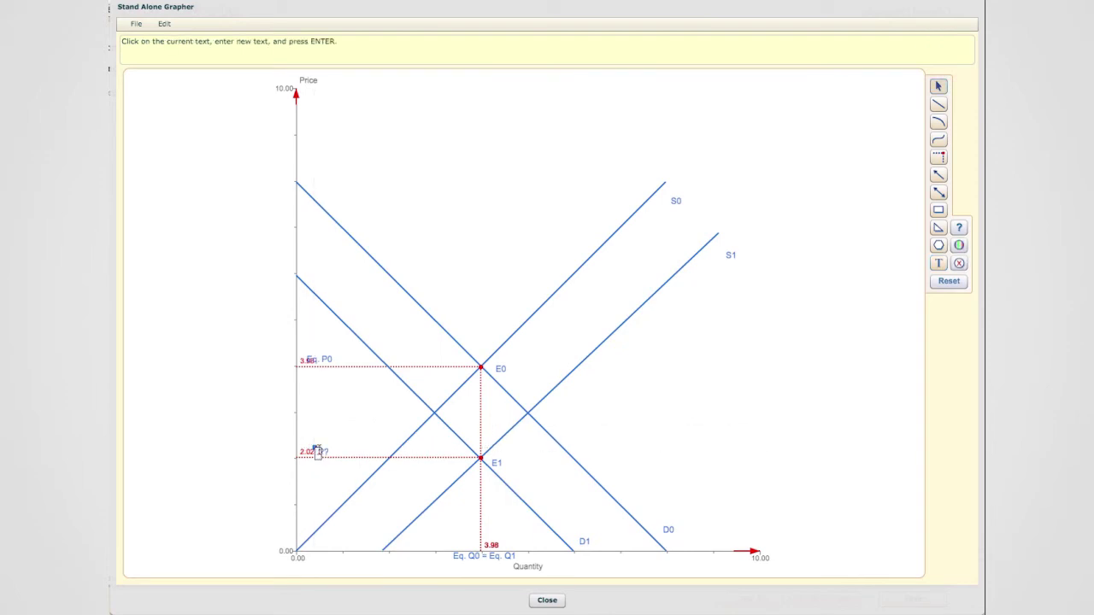
left_click(317, 453)
type("Eq. P1")
key("Return")
Position Eq. P0 just below the 3.98 line and Eq. P1 below the 2.02 line.
left_click(315, 450)
left_click_drag(312, 451, 298, 451)
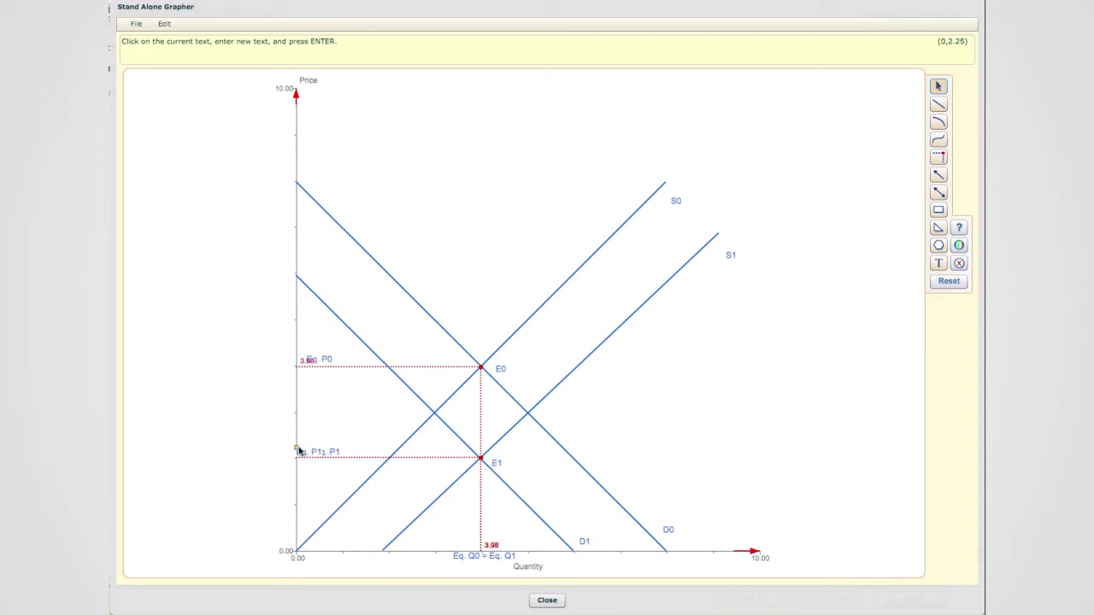
left_click(308, 358)
left_click_drag(306, 355, 297, 364)
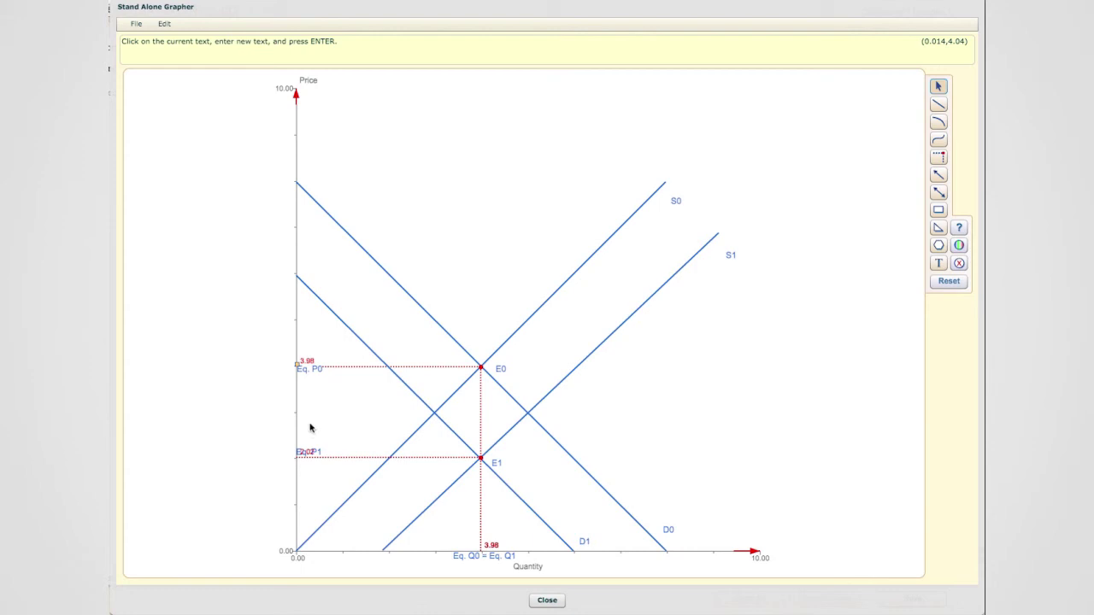
left_click(302, 450)
left_click_drag(302, 452, 307, 451)
left_click_drag(312, 454, 307, 468)
left_click_drag(299, 369, 312, 374)
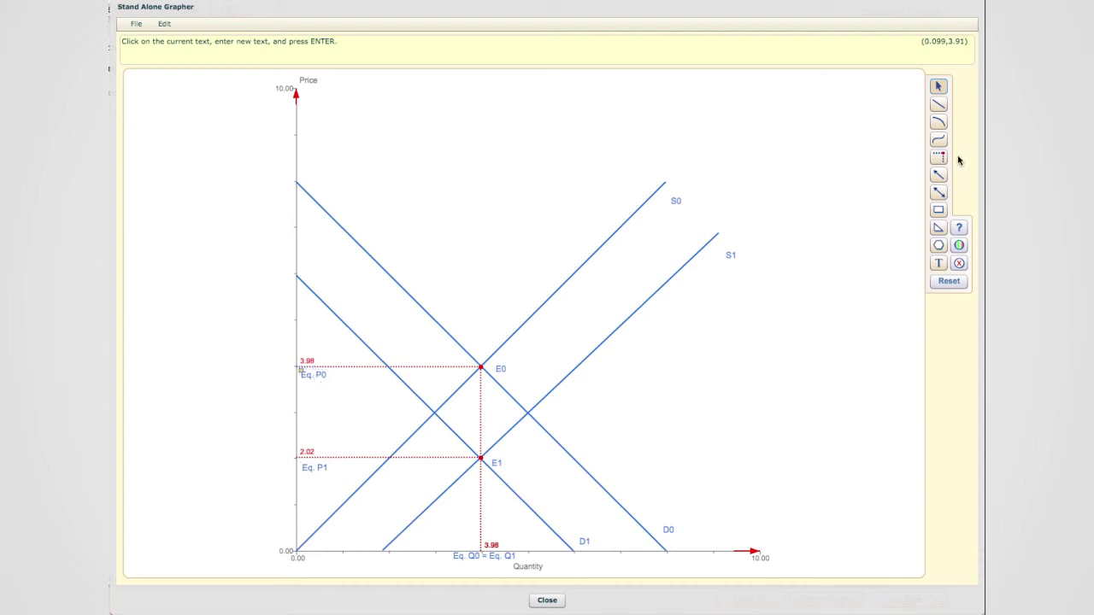
Draw a downward arrow along the price axis from 3.98 to 2.02.
left_click(938, 174)
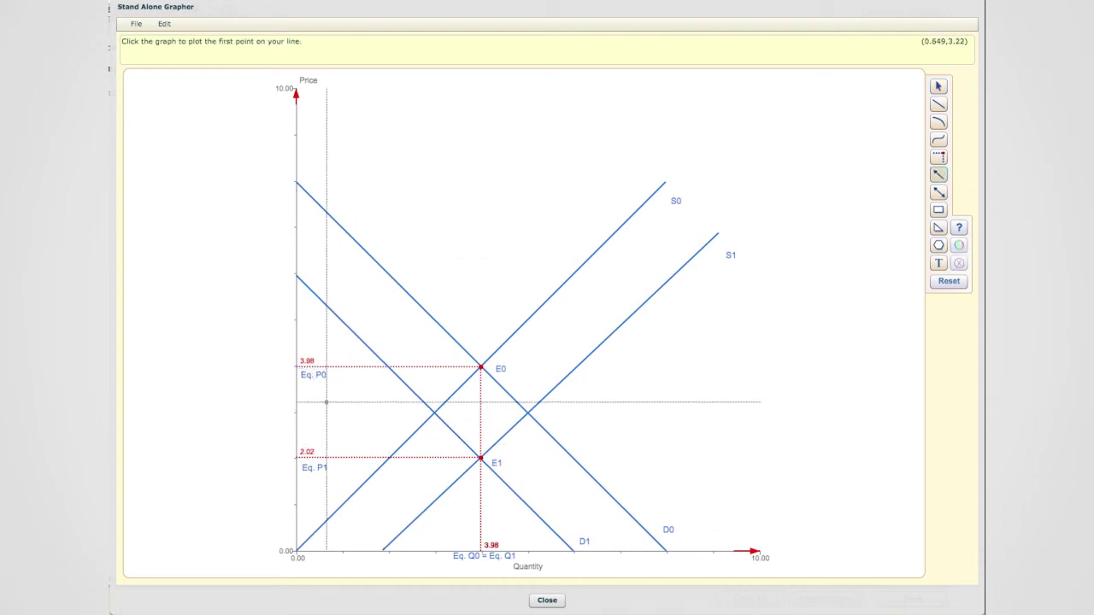
left_click(296, 366)
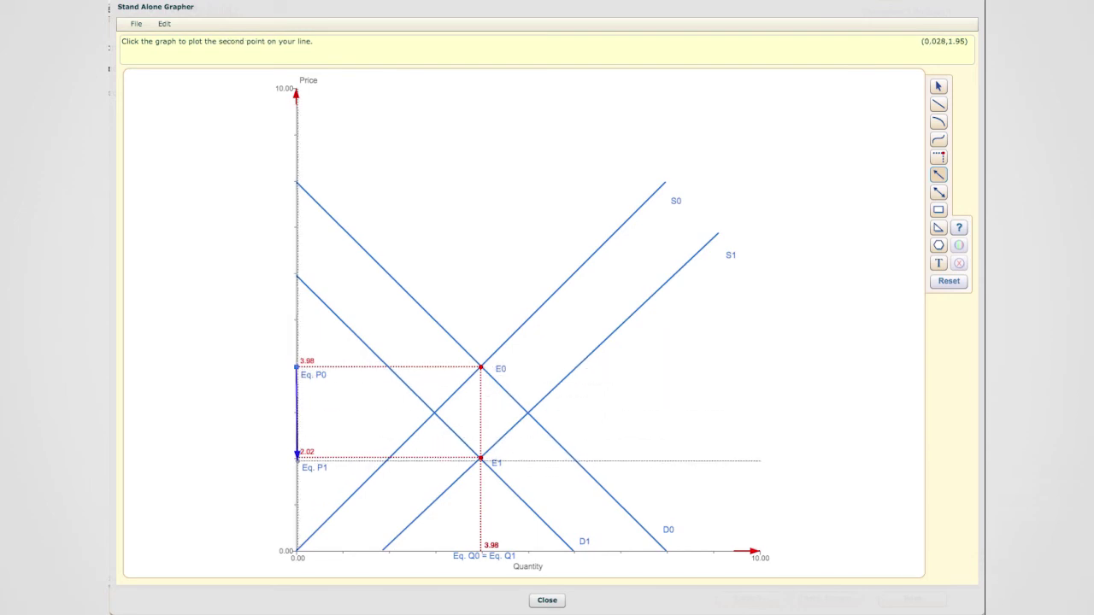
left_click(297, 454)
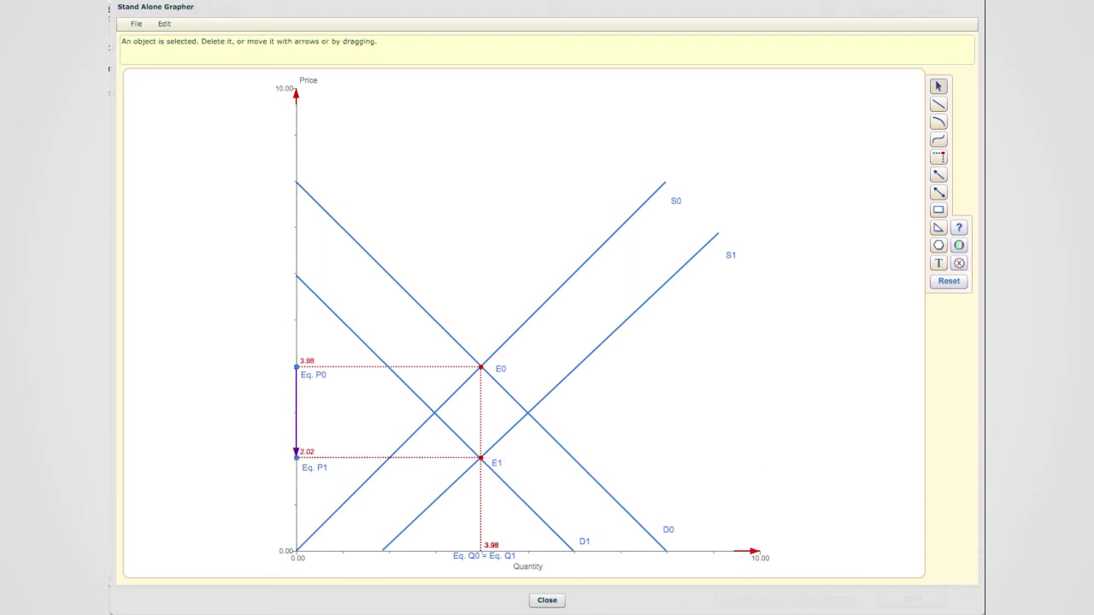
left_click(317, 437)
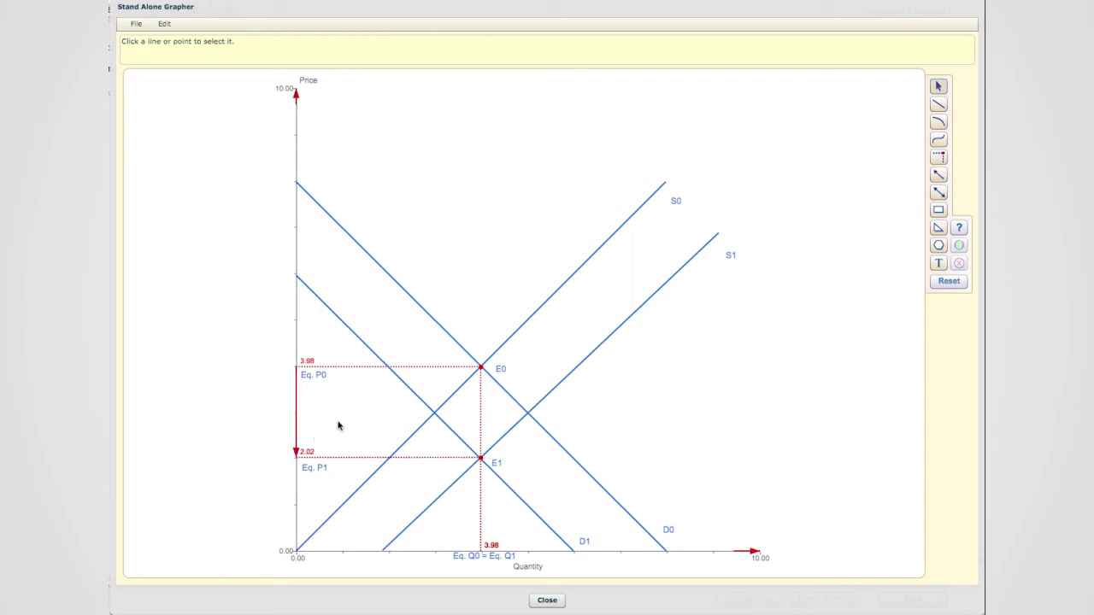